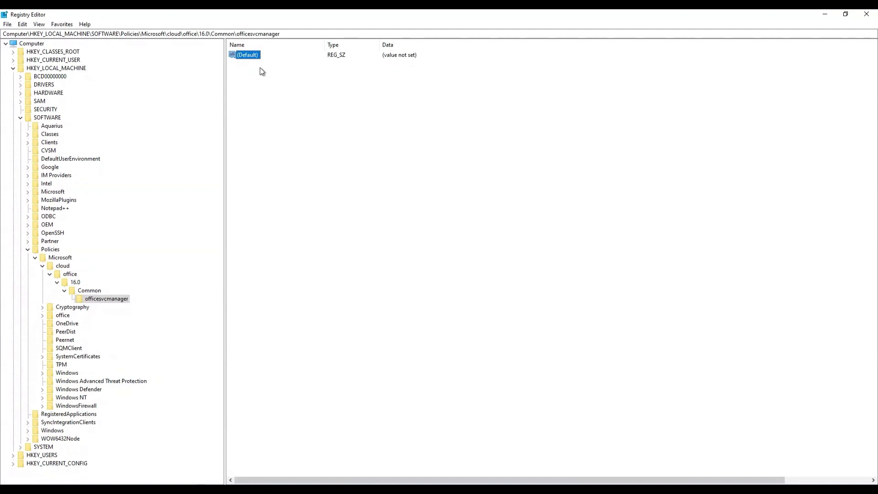
click(275, 76)
Step: Launch Excel from the Start menu to reach its Home screen of templates and recent workbooks
key(super)
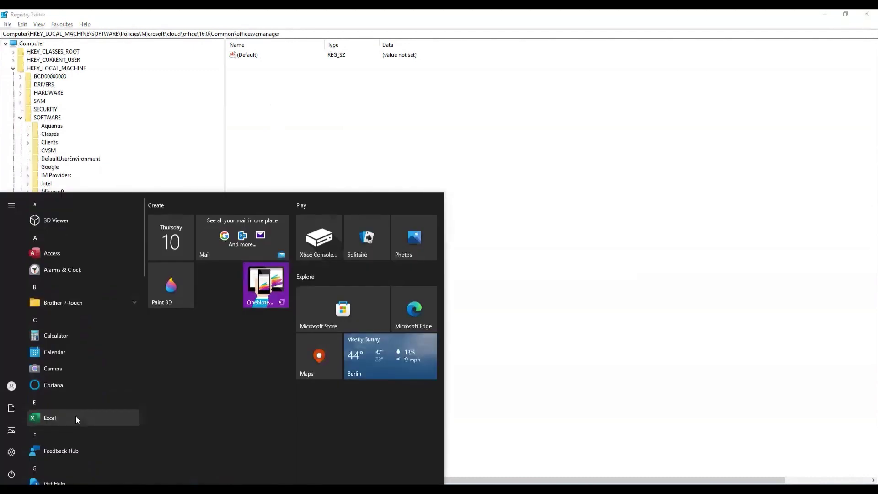
click(75, 418)
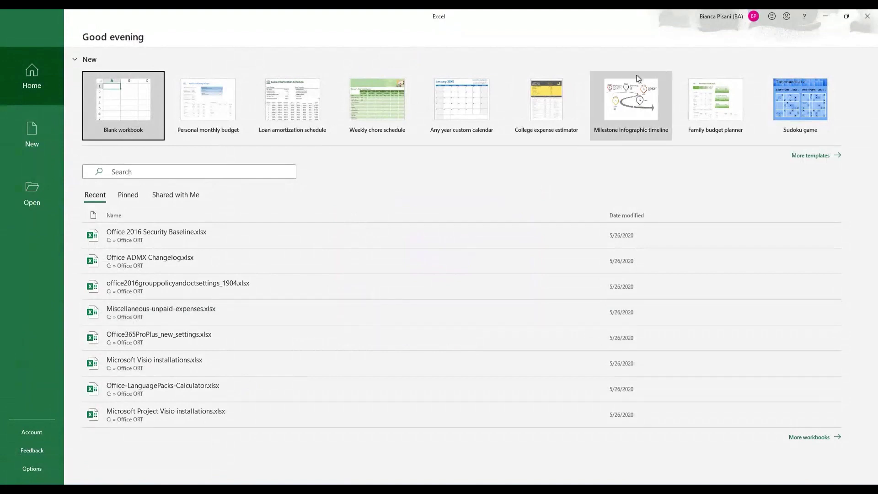
Step: Minimize Excel, refresh the officesvcmanager key, and select the new TenantAssociationKey REG_SZ value
click(826, 18)
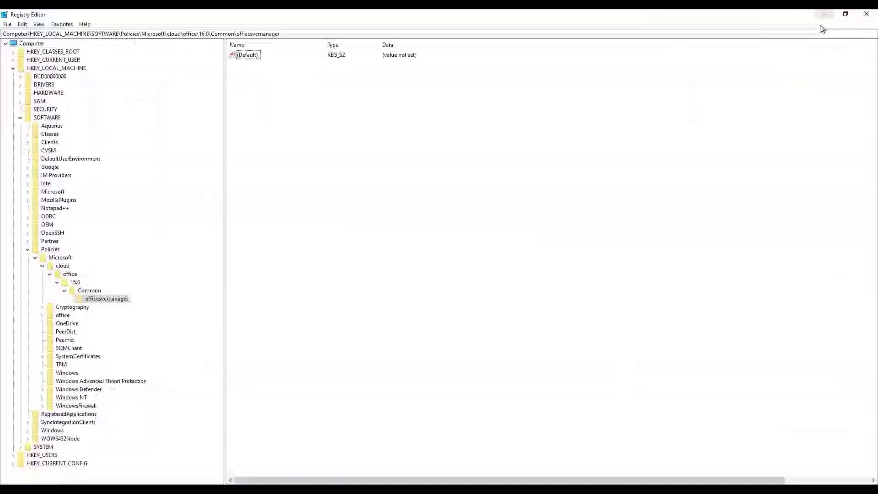
click(60, 24)
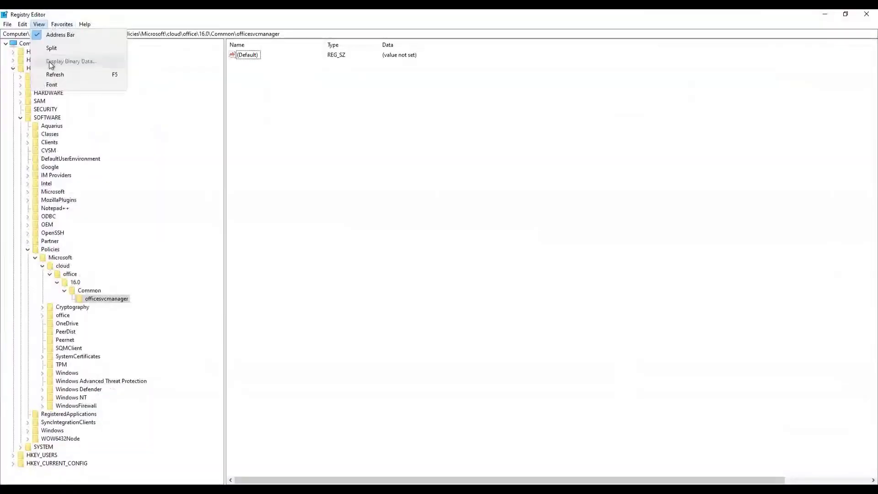
click(81, 58)
click(273, 65)
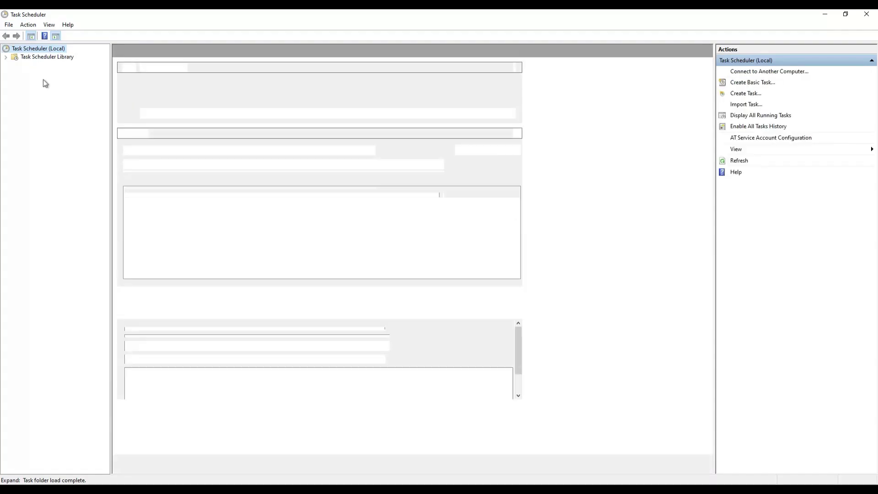
Step: Browse Task Scheduler Library > Microsoft > Office and select the Office Serviceability Manager task
click(6, 57)
click(13, 65)
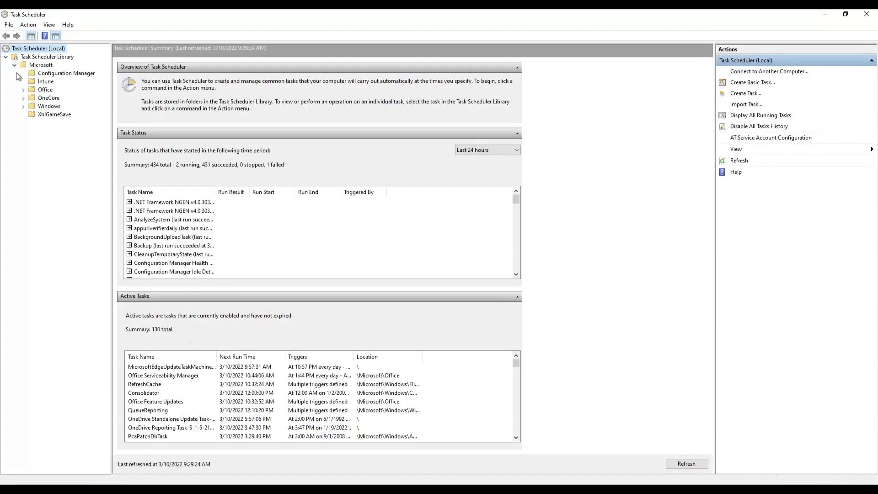
click(46, 91)
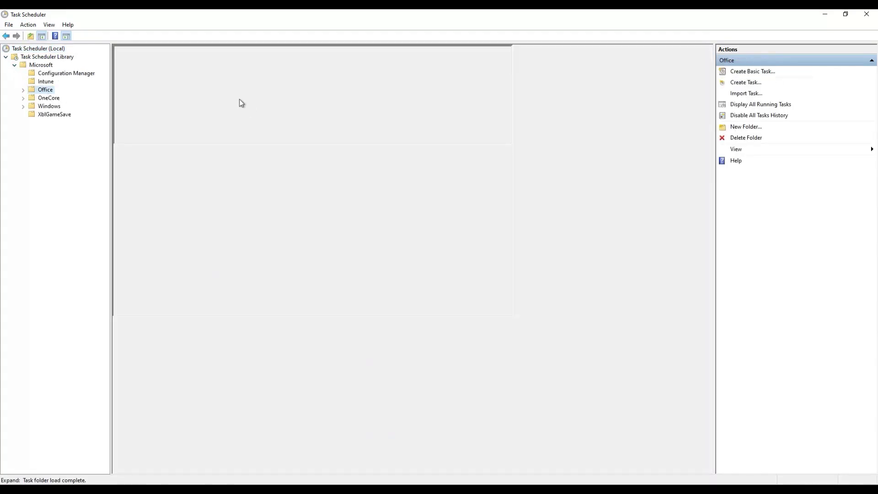
drag(176, 52, 236, 51)
click(139, 98)
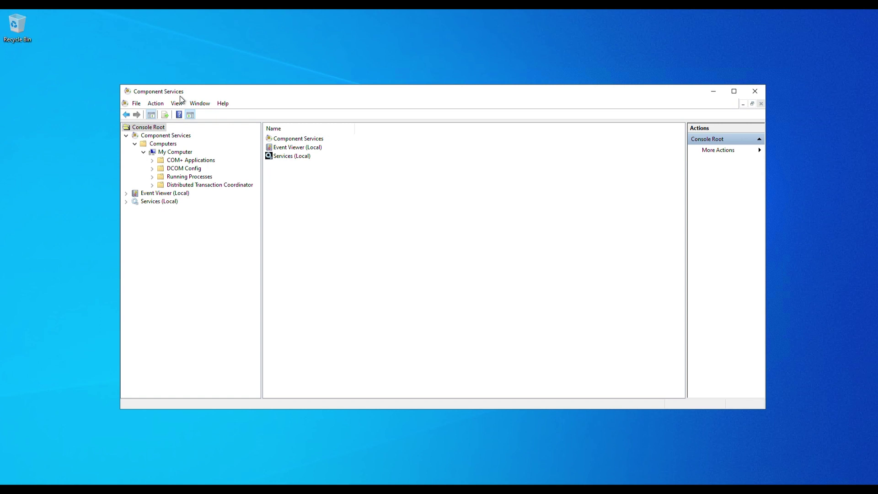
Step: Expand COM+ Applications and open OfficeSvcManagerAddons' Components with a widened Prog ID column
click(173, 162)
click(153, 161)
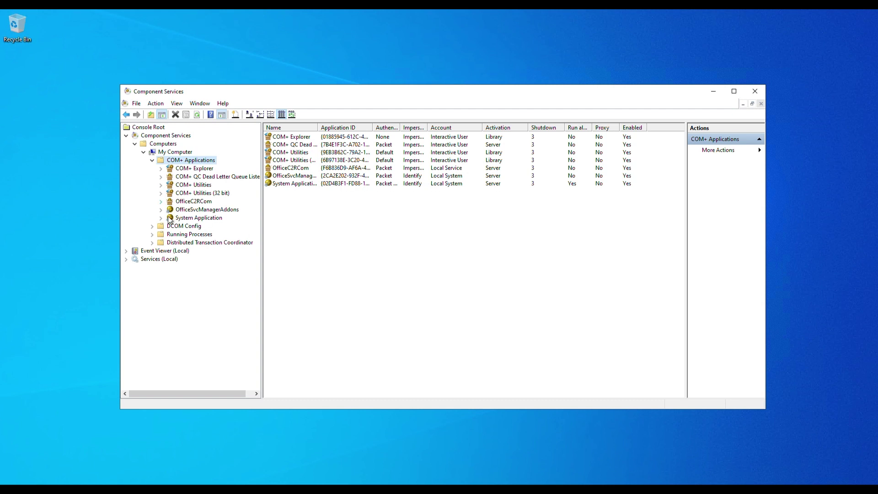
click(208, 210)
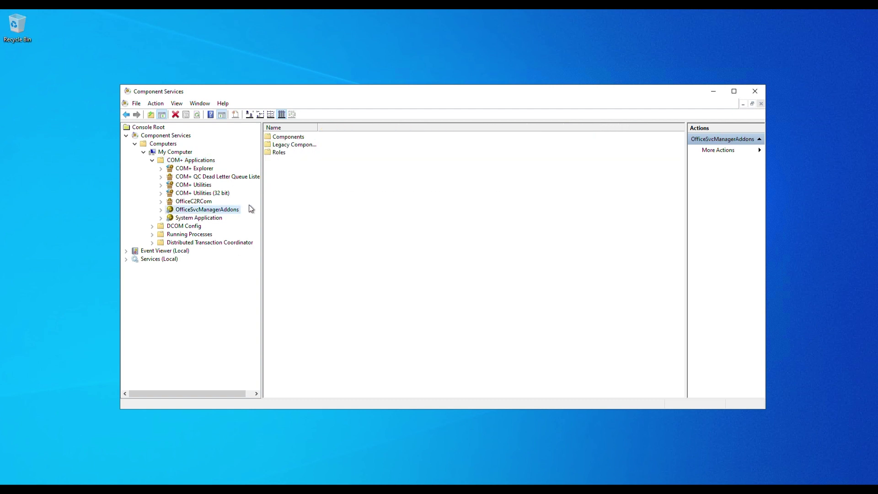
double_click(293, 137)
drag(318, 128, 380, 129)
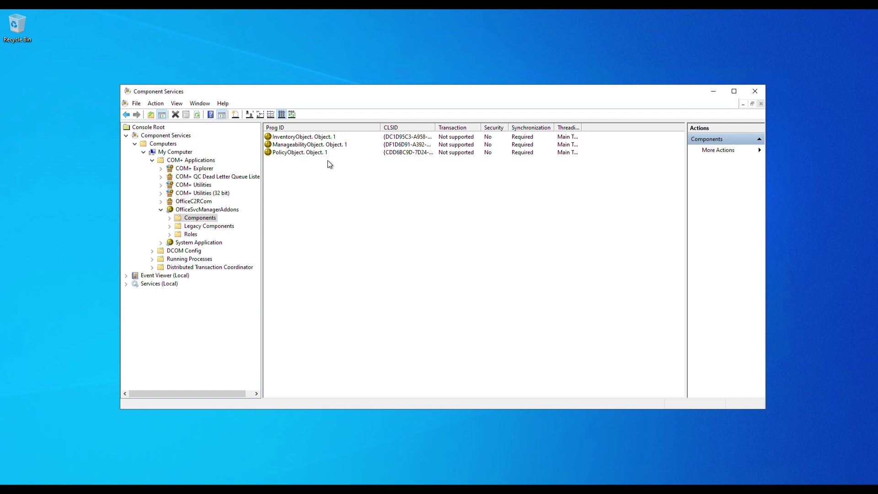
Step: Inspect the PolicyObject, InventoryObject and ManageabilityObject components in turn
click(284, 154)
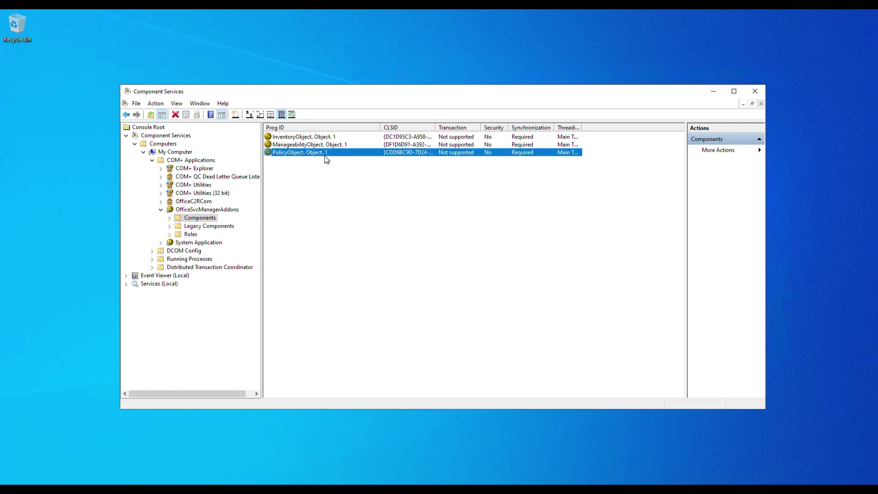
click(325, 138)
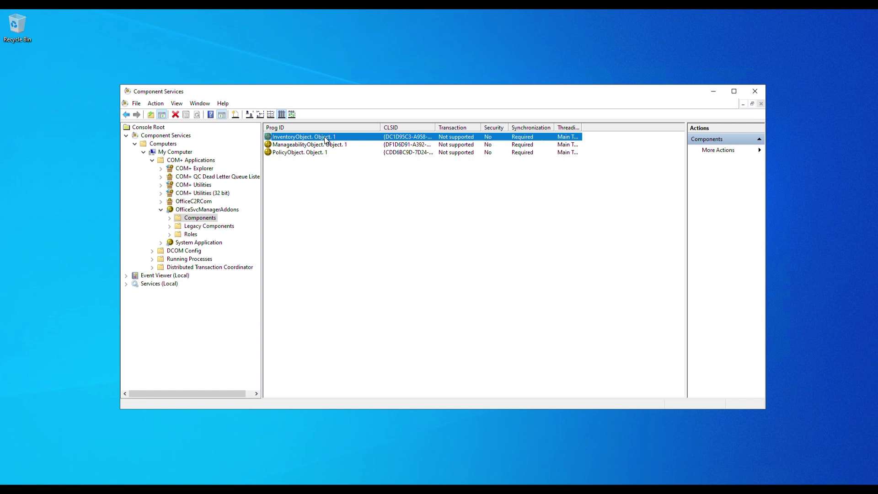
click(320, 145)
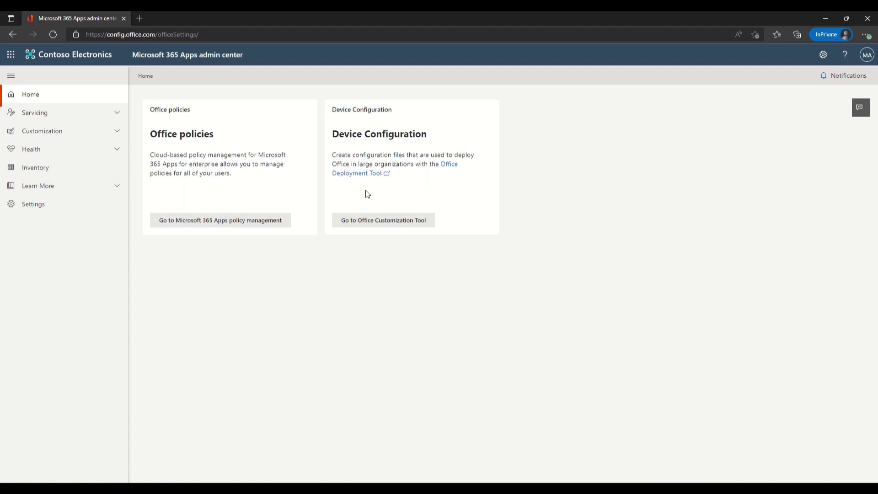
Step: Go to Inventory and show all devices, listing the six onboarded devices
click(44, 170)
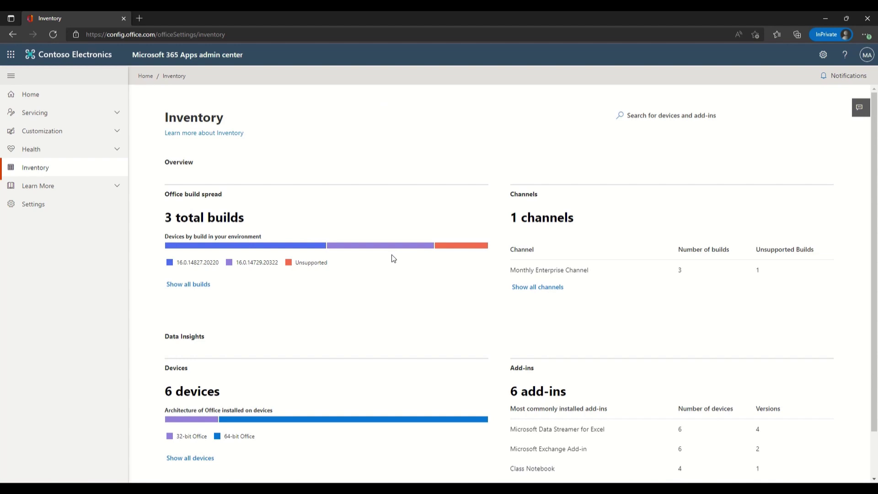
click(195, 463)
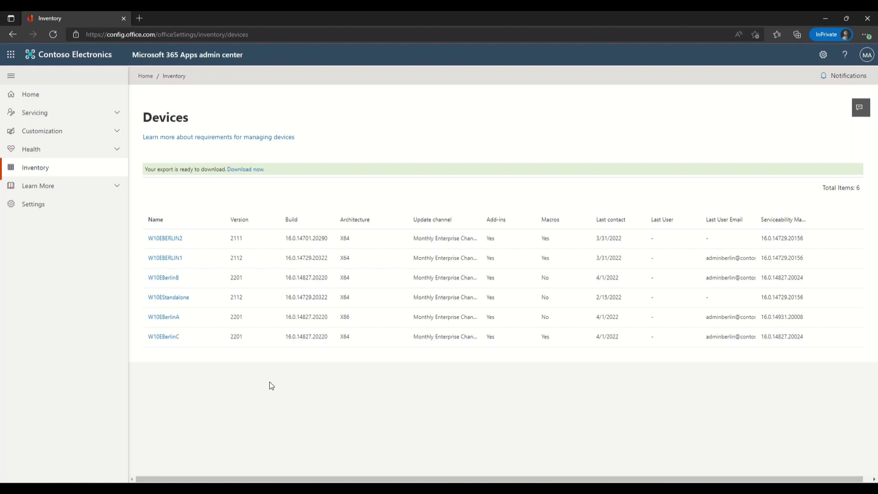
Step: Filter the device list to names containing 'w10eb'
click(169, 219)
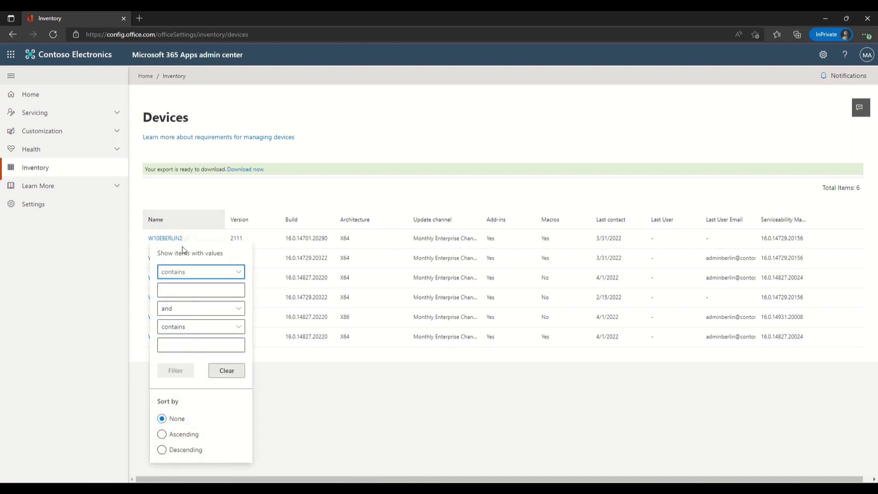
click(193, 288)
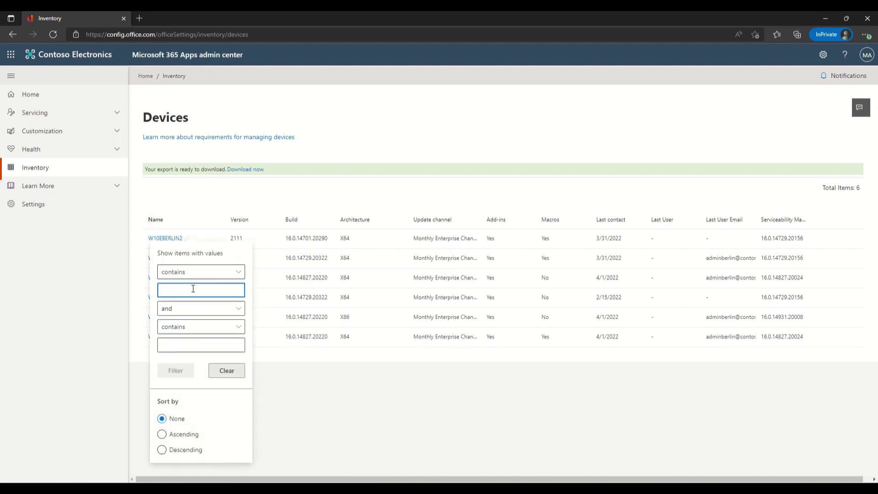
text(w10eb)
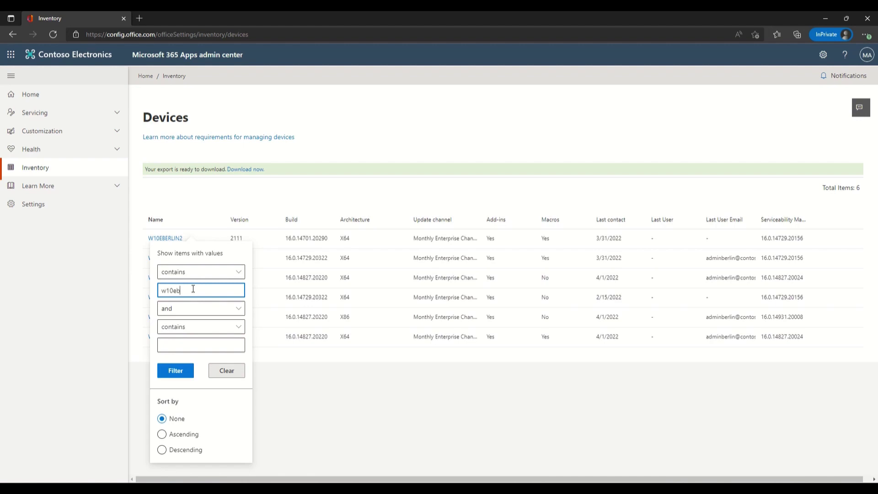
click(188, 371)
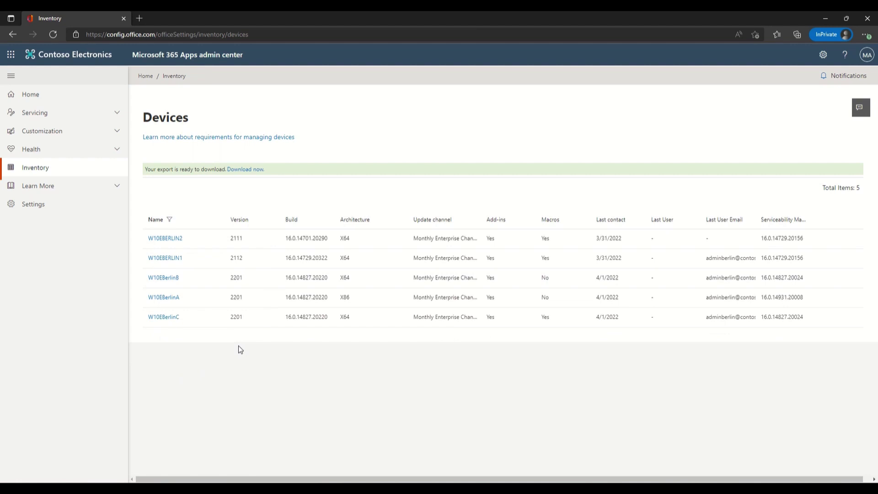
Step: Sort the filtered devices by Version in ascending order
click(163, 220)
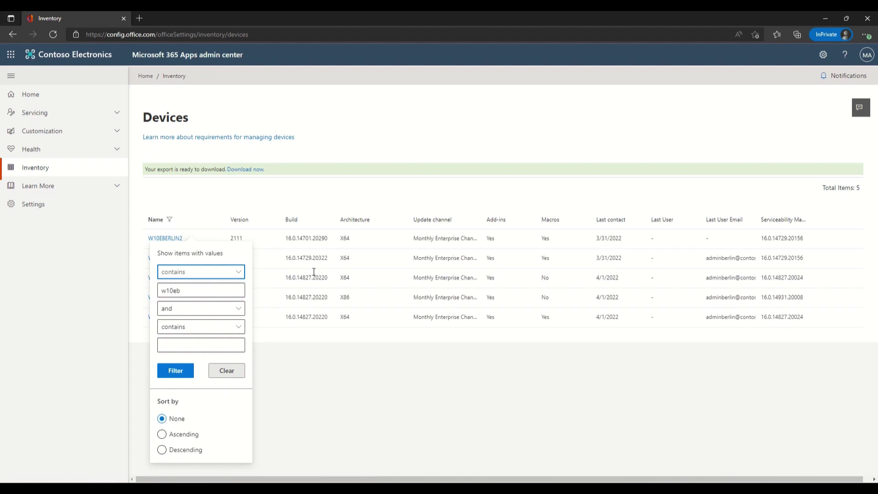
click(249, 217)
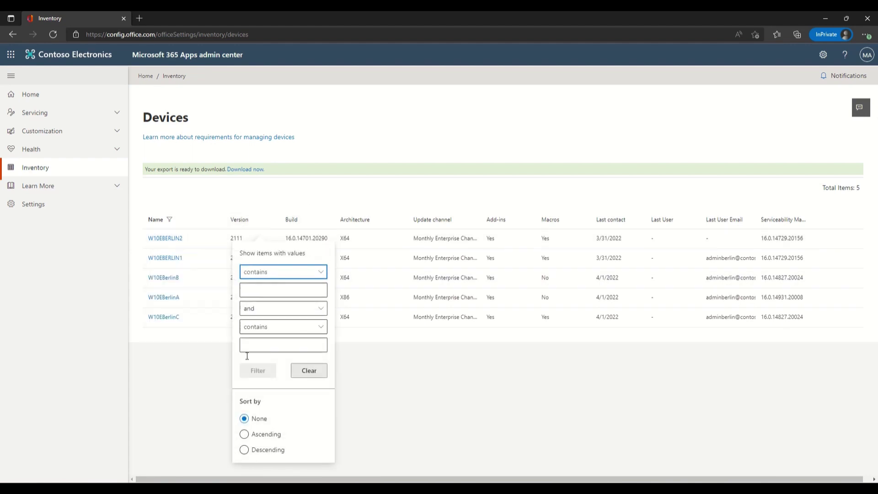
click(254, 434)
click(366, 371)
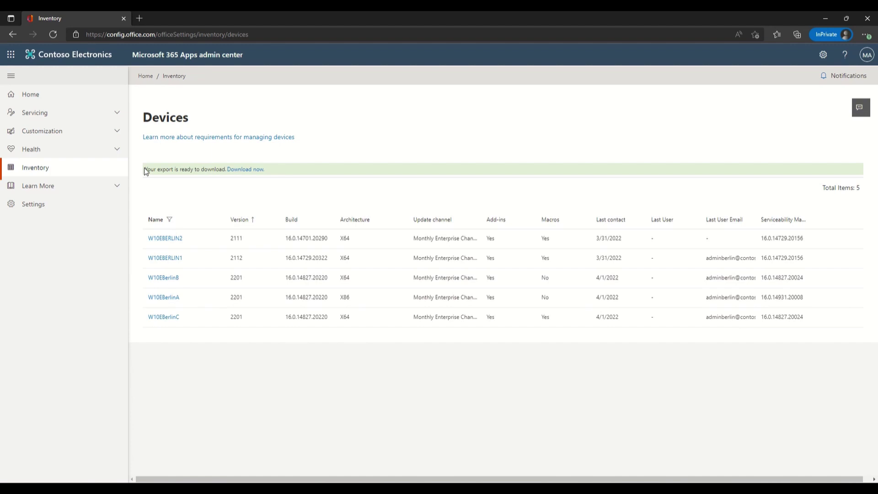
drag(145, 170, 288, 170)
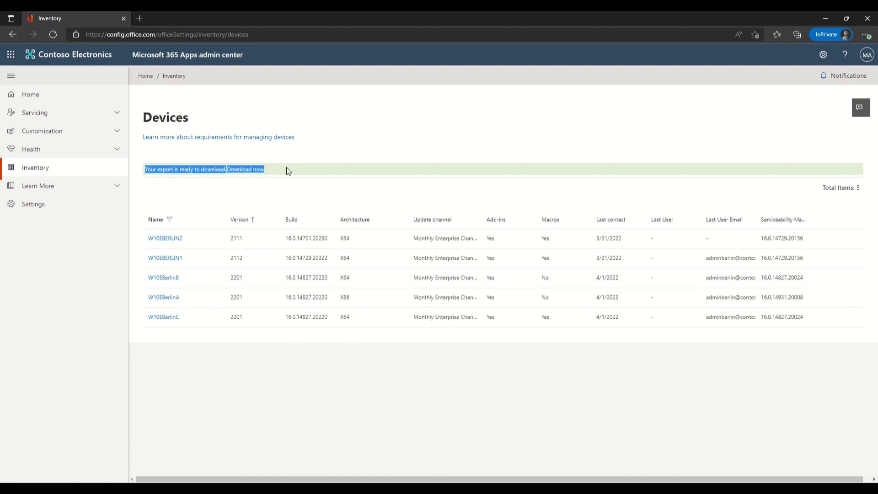
Step: Open Health > Security Update Status to see 50% of devices up to date
click(122, 155)
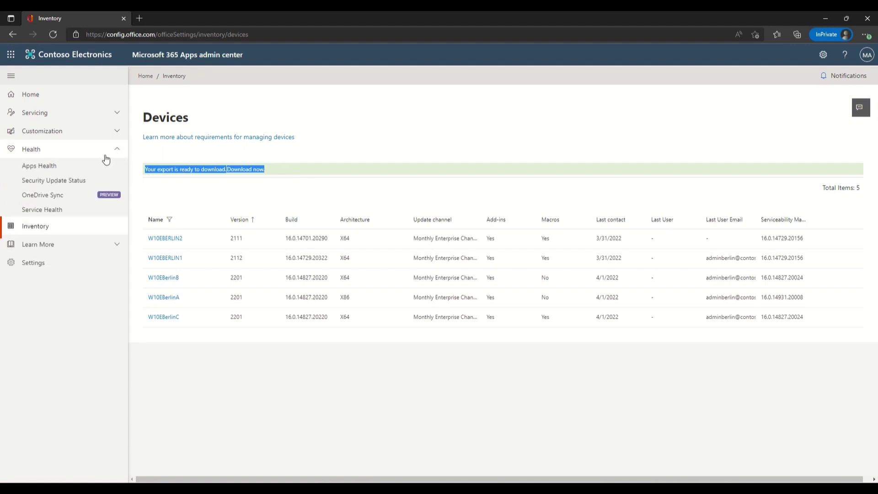
click(52, 181)
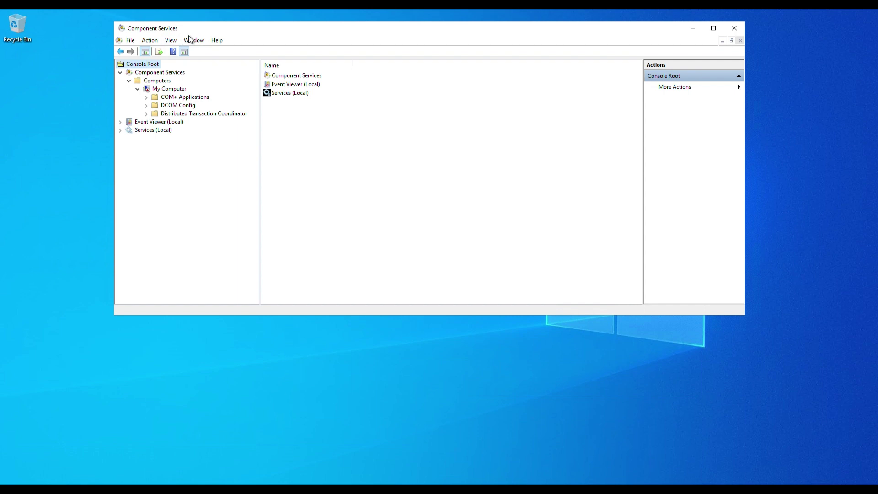
Step: Refresh the COM+ Applications list, which raises a catalog error
click(175, 99)
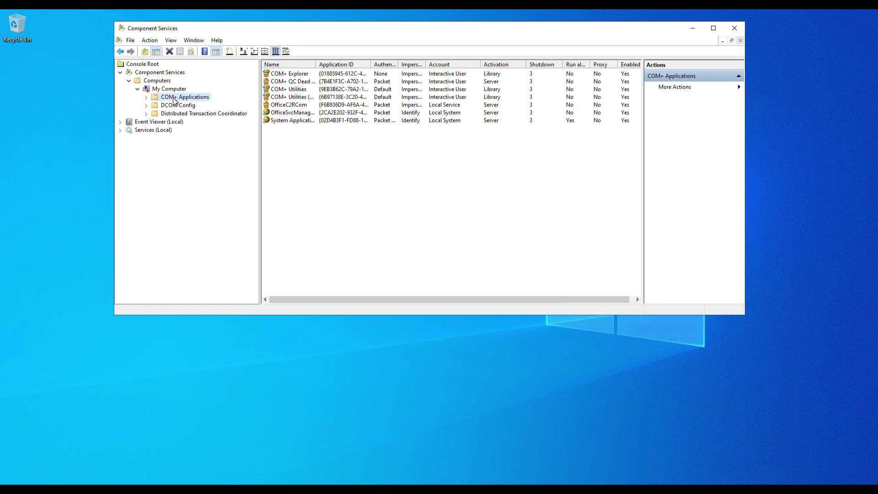
right_click(176, 98)
click(201, 139)
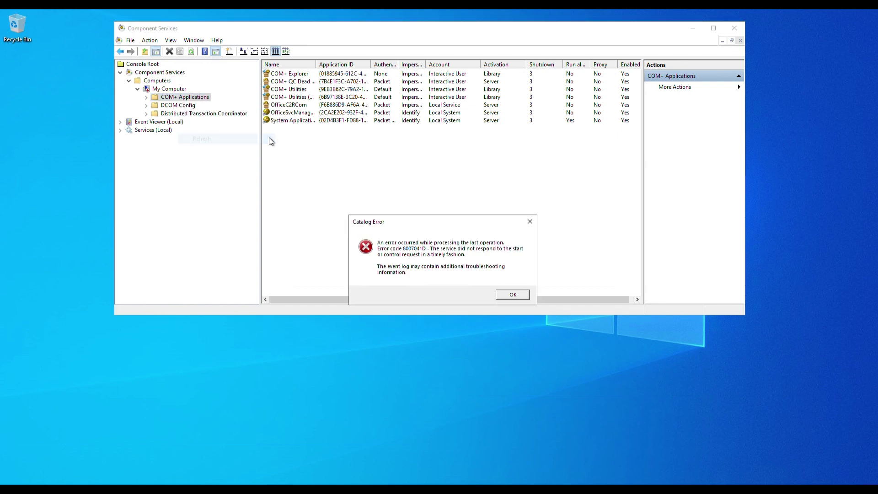
drag(454, 226, 457, 176)
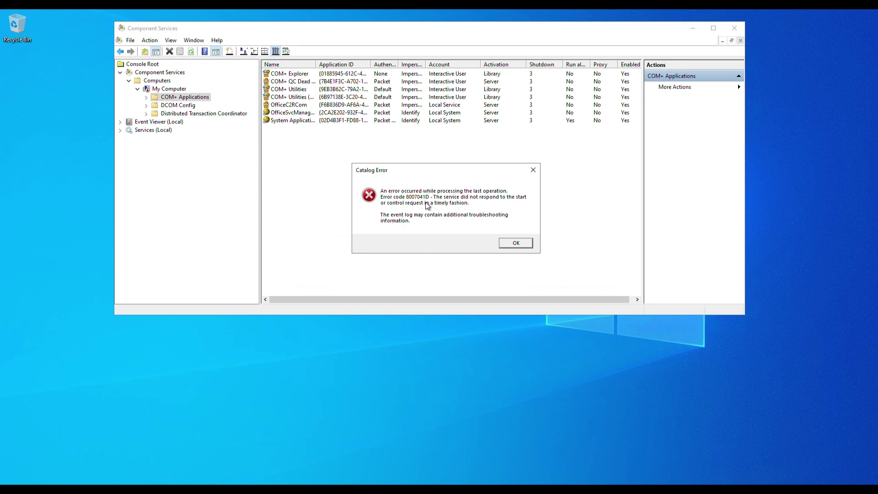
Step: In Registry Editor, set the COM3 Com+Enabled value to 1
click(158, 481)
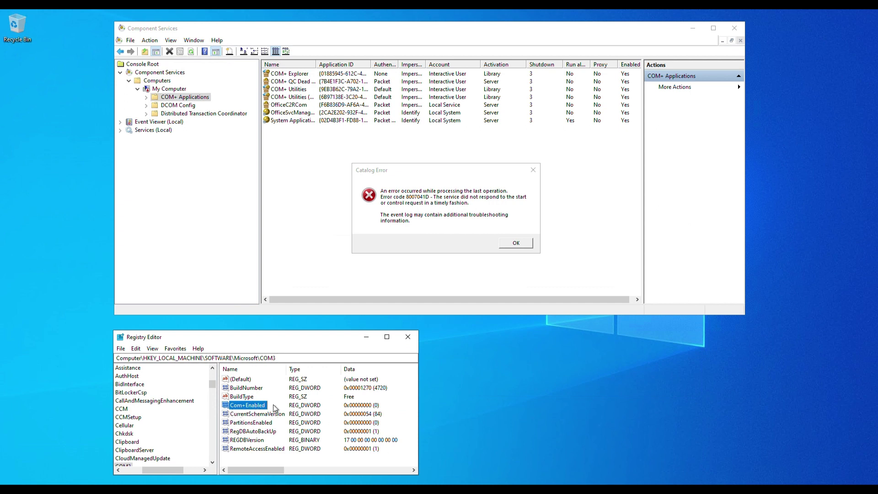
double_click(263, 406)
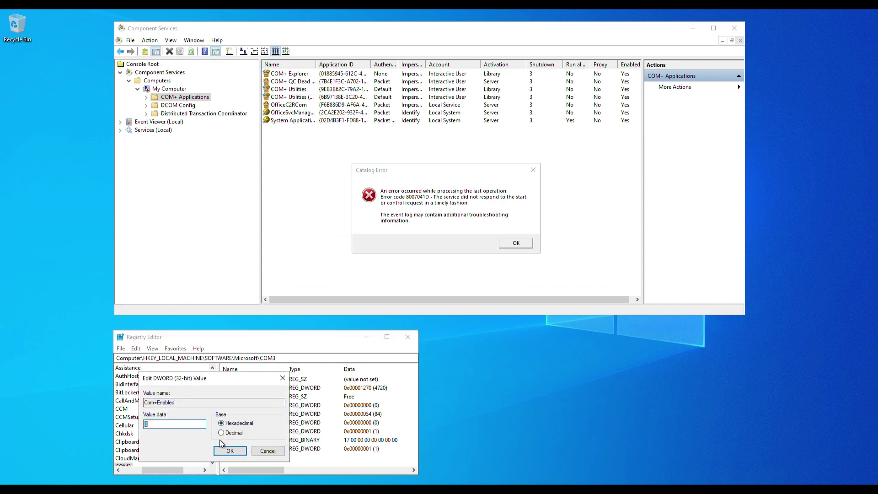
text(1)
click(230, 451)
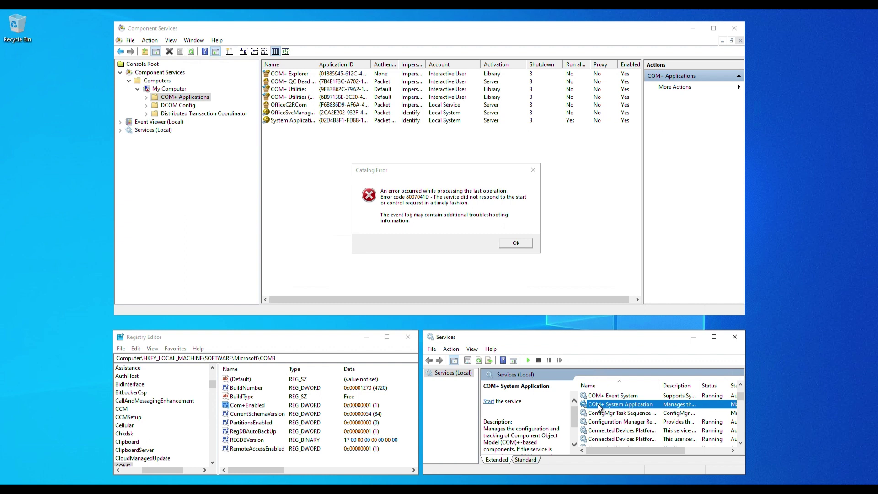
Step: Restart the COM+ System Application service and dismiss the Catalog Error message
right_click(599, 406)
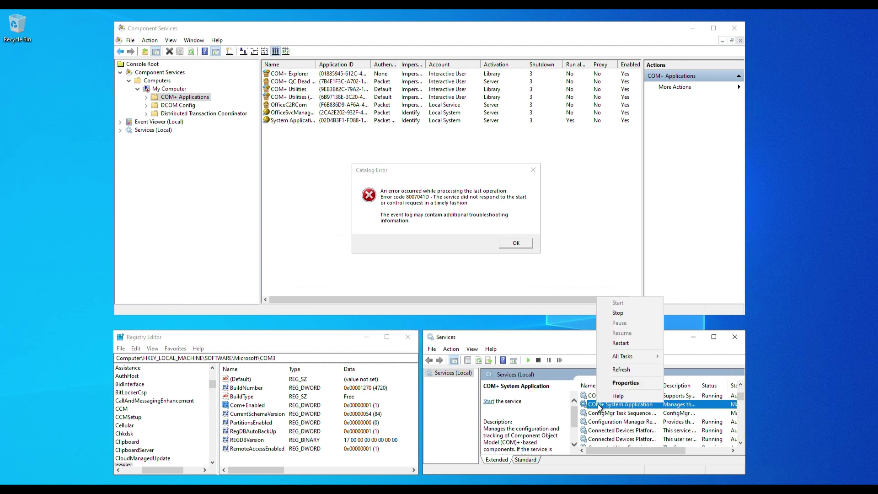
click(621, 343)
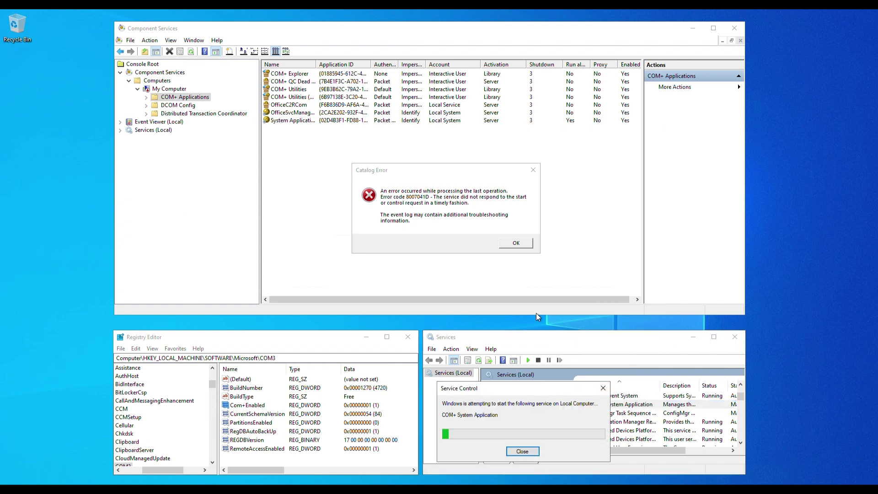
click(516, 244)
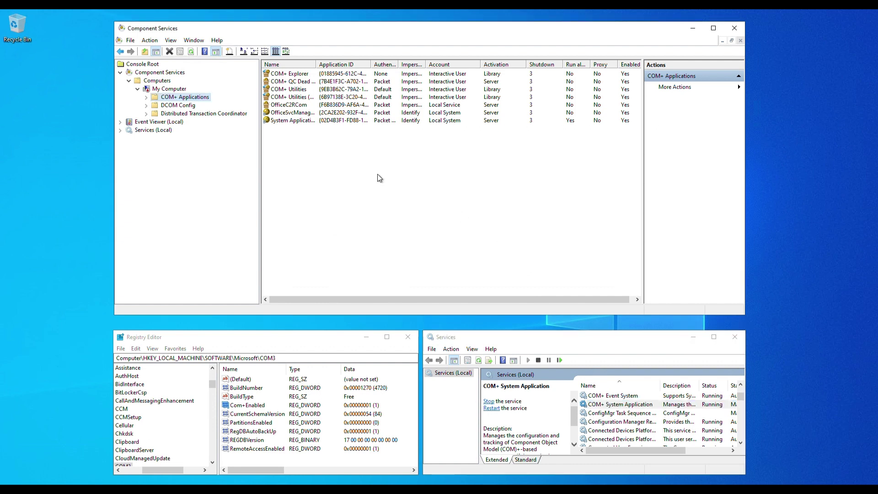
right_click(175, 102)
Step: Refresh COM+ Applications, open OfficeSvcManagerAddons > Components, and widen the Prog ID column
click(196, 141)
double_click(279, 113)
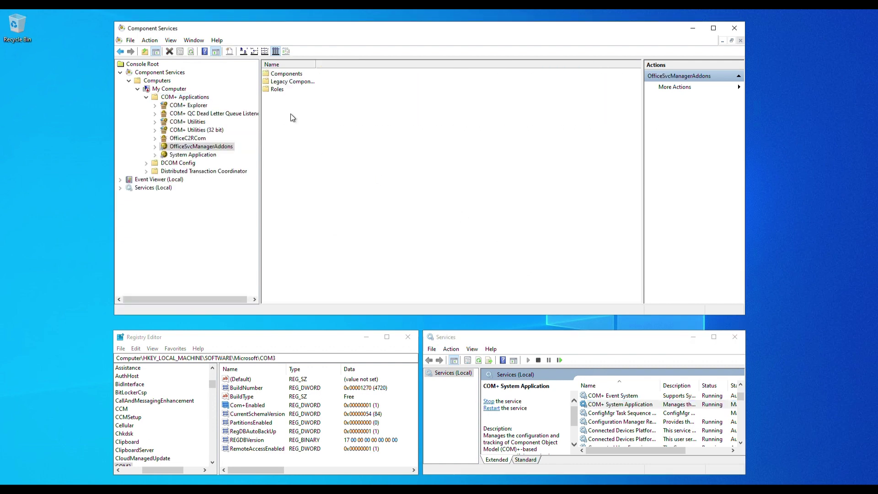
double_click(290, 74)
drag(316, 67, 375, 68)
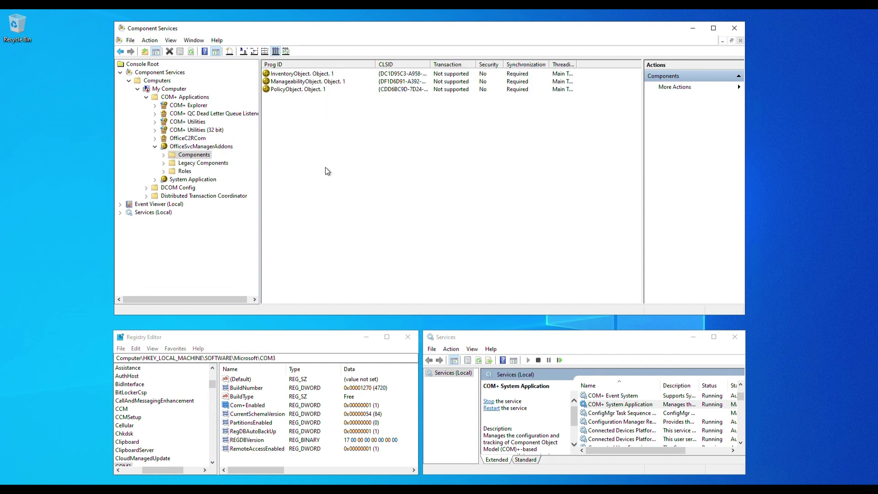